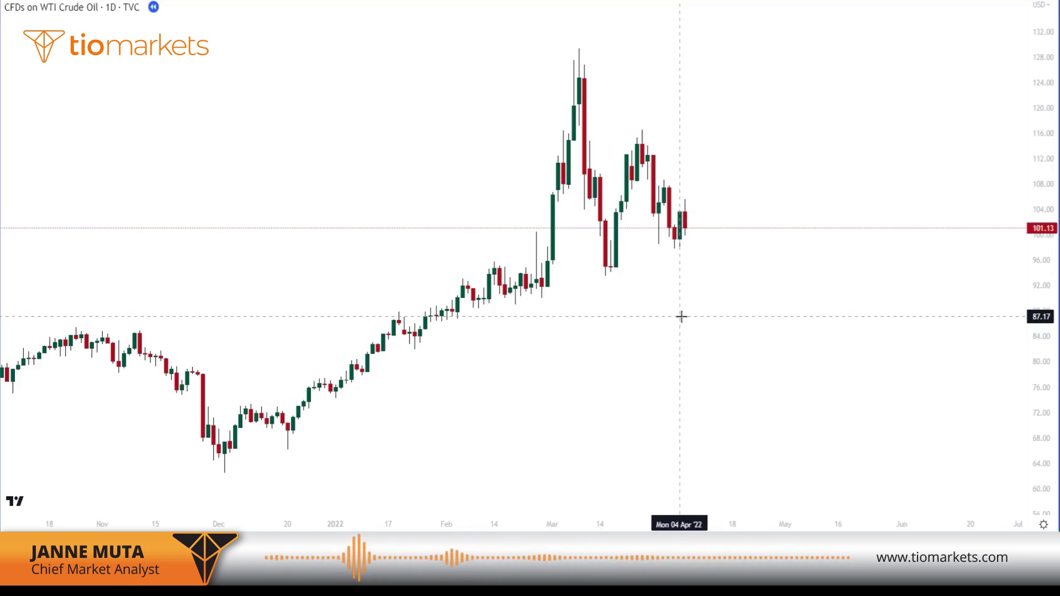
- Advance the daily WTI Crude Oil replay one bar at a time up to 26 April 2022
key(shift+Right)
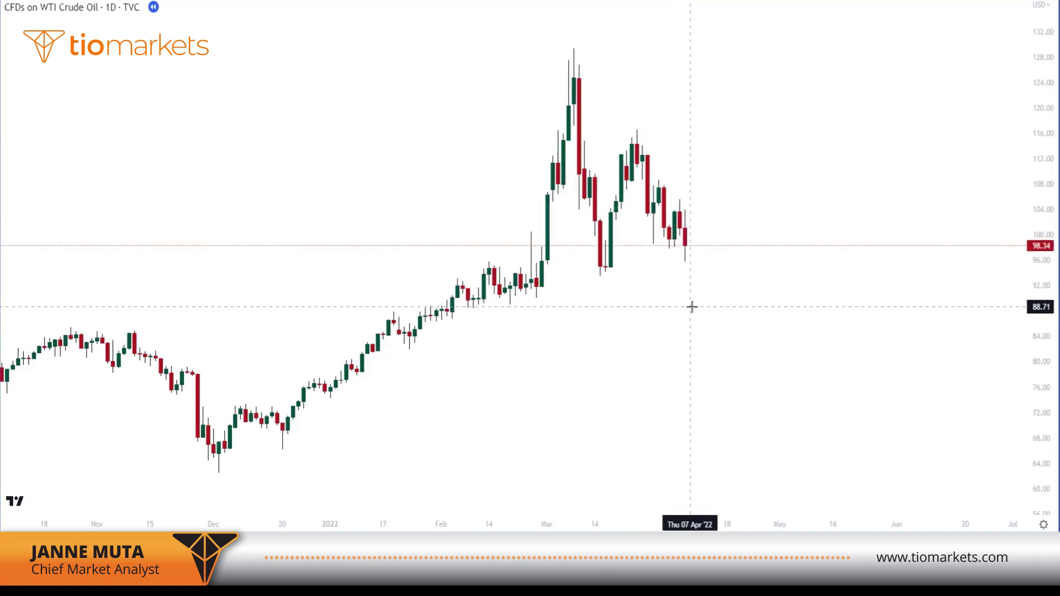
key(shift+Right)
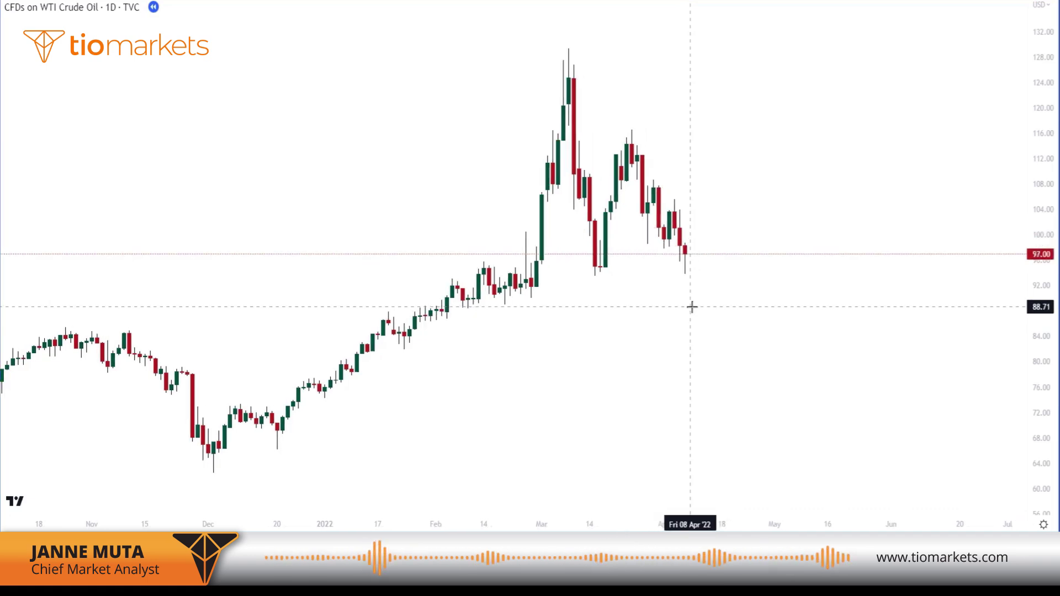
key(shift+Right)
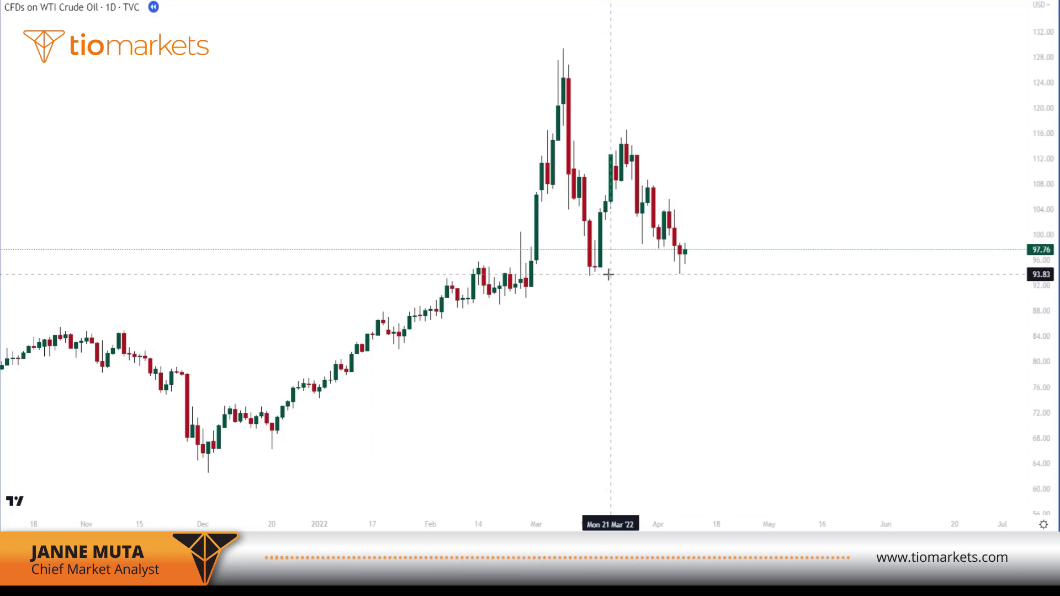
key(shift+Right)
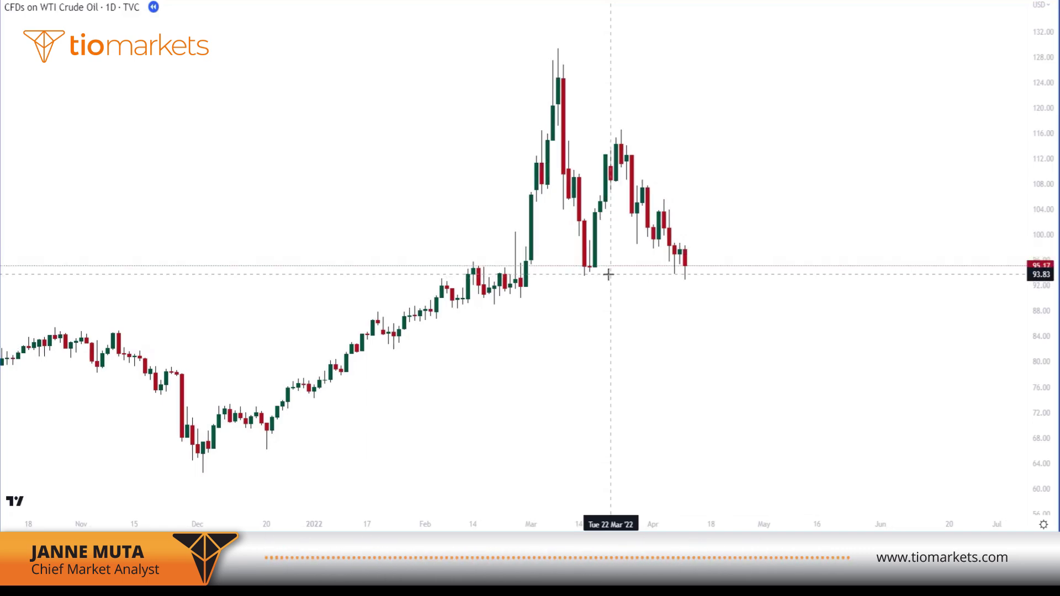
key(shift+Right)
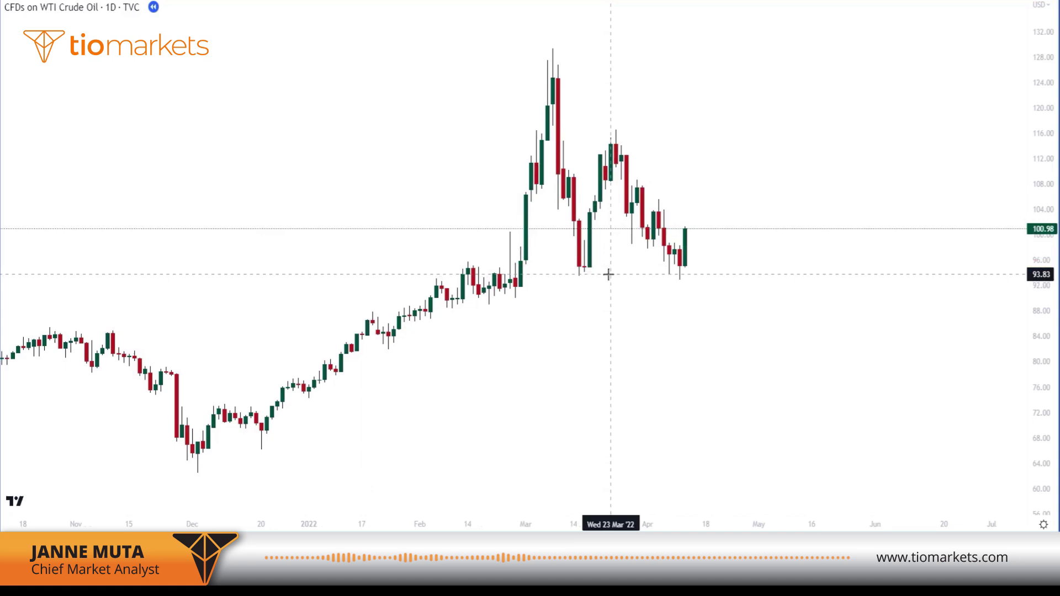
key(shift+Right)
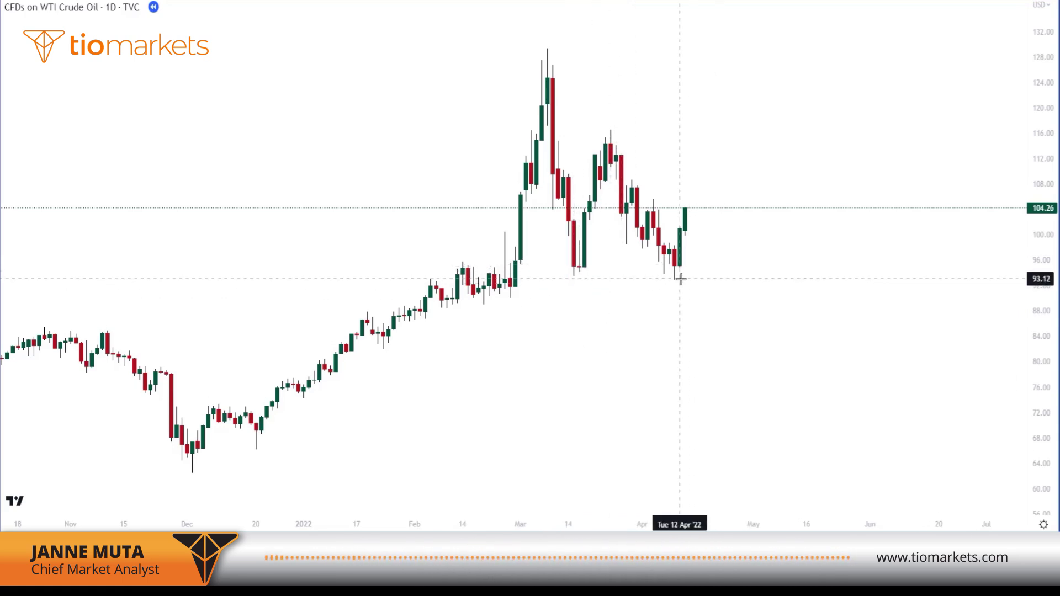
key(shift+Right)
key(shift+Right)
key(shift+Right)
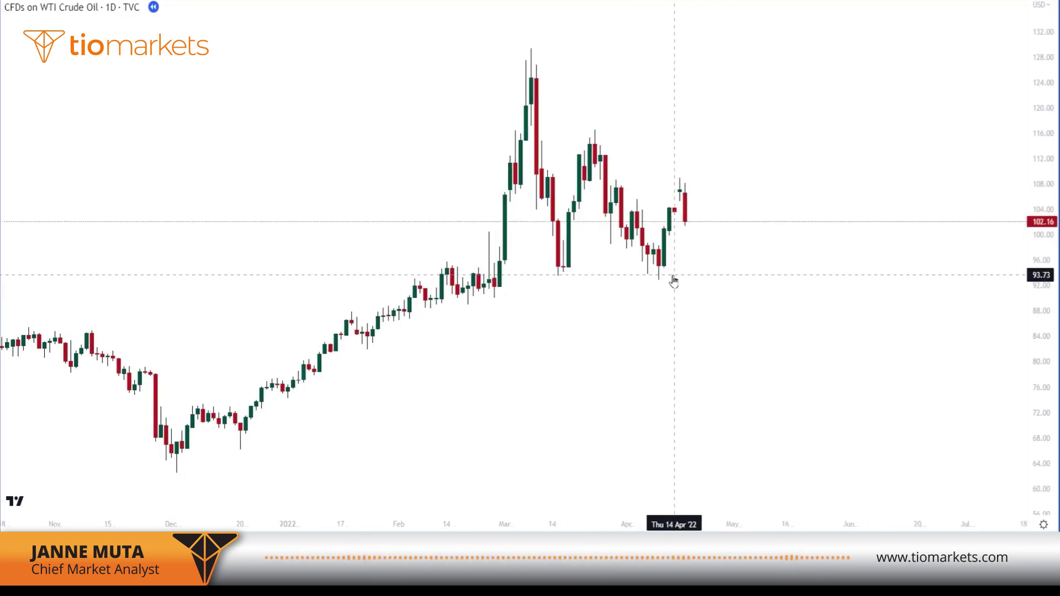
key(shift+Right)
key(shift+Right)
key(shift+Right)
key(shift+Right)
key(shift+Right)
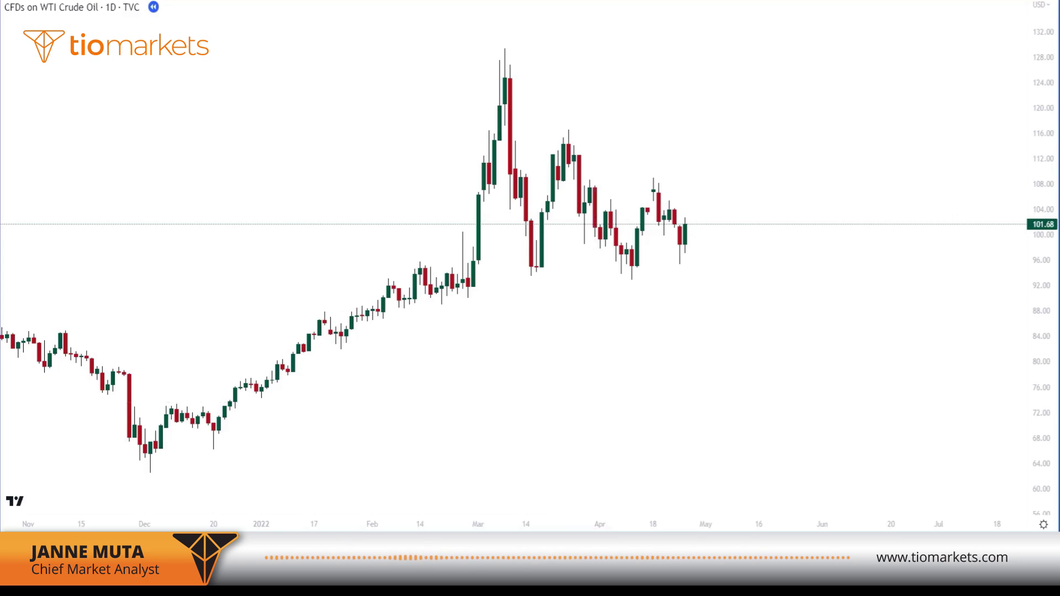
- Add horizontal rays on the daily chart from the two latest swing lows, at 95.27 and 92.91
click(675, 265)
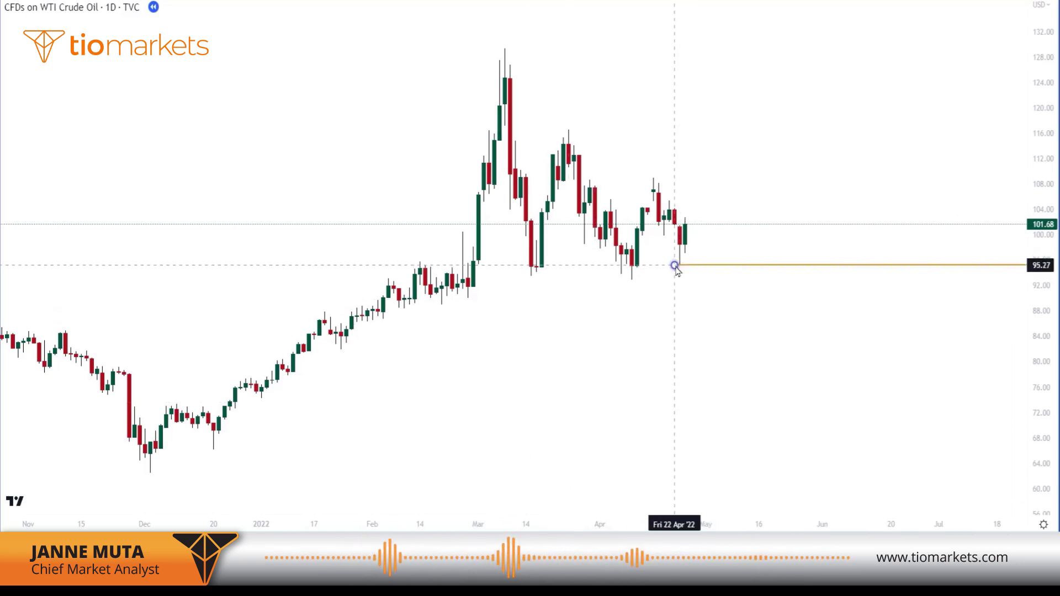
click(626, 280)
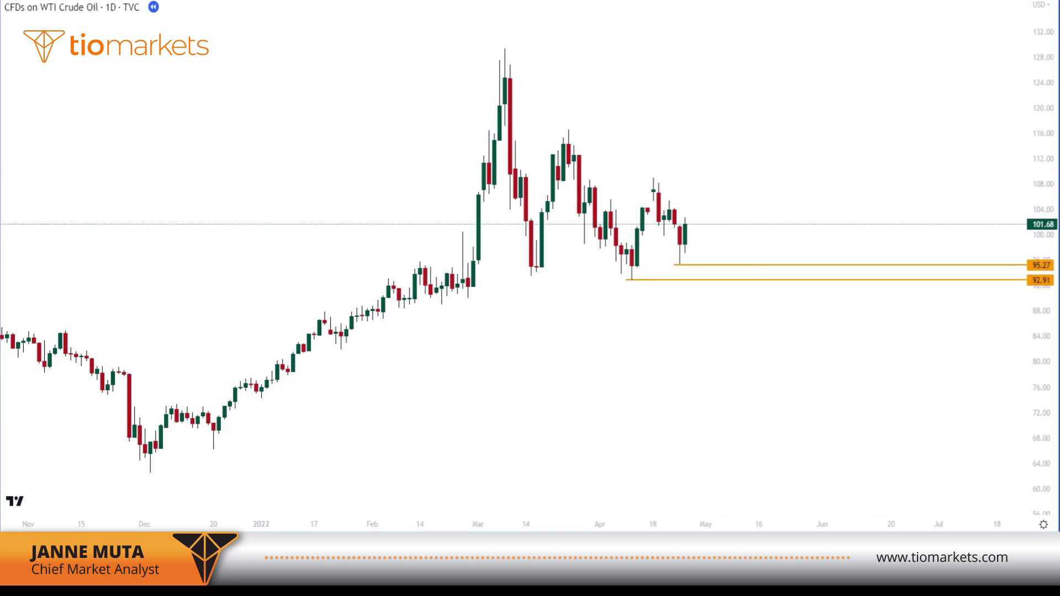
- Draw an upward arrow at the 11 April low, move it beneath the latest higher low, and delete it
click(631, 363)
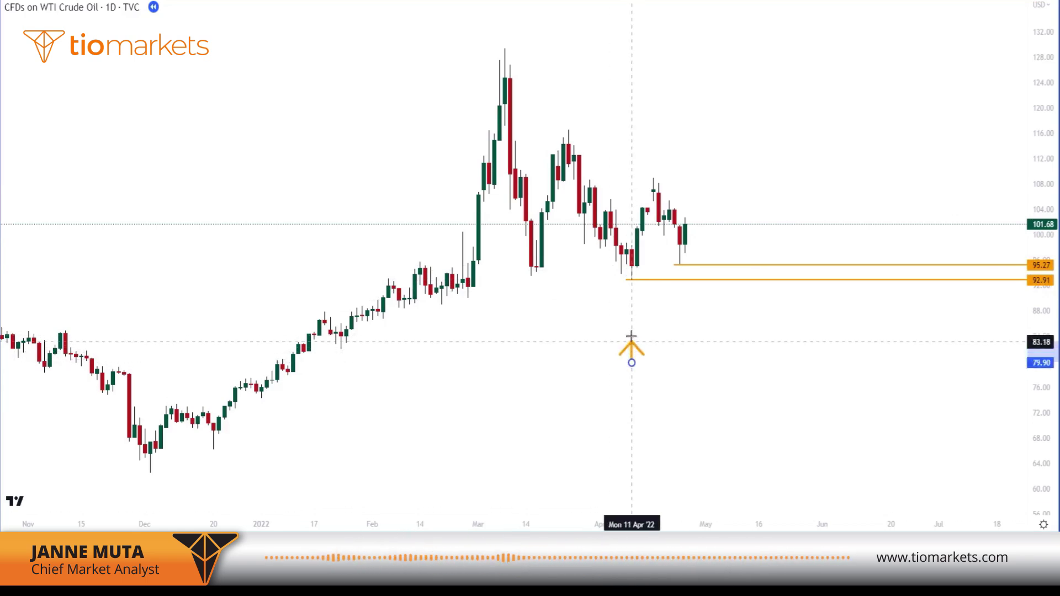
click(632, 288)
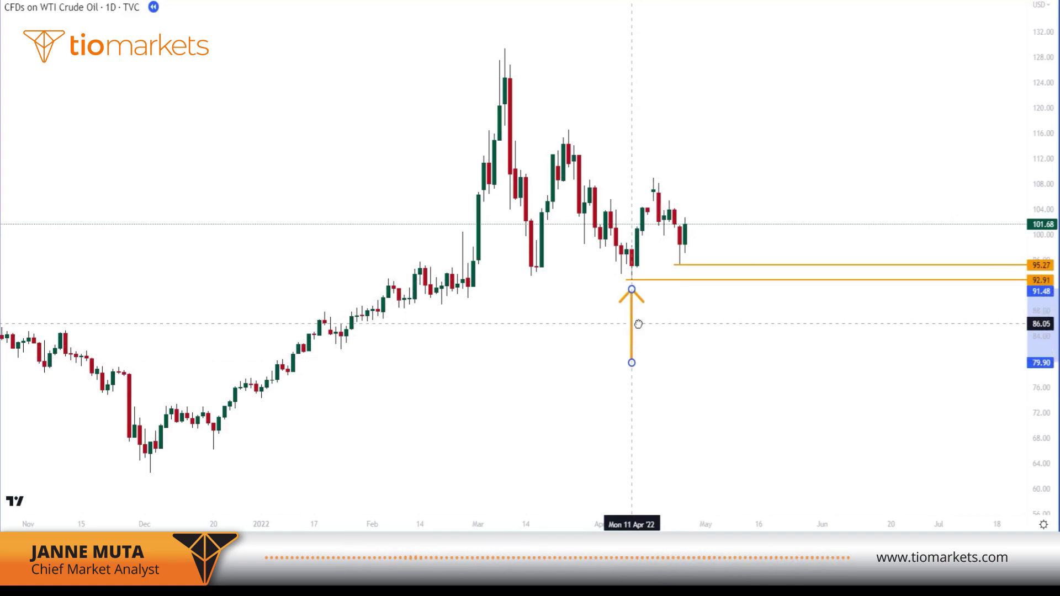
drag(631, 330, 679, 310)
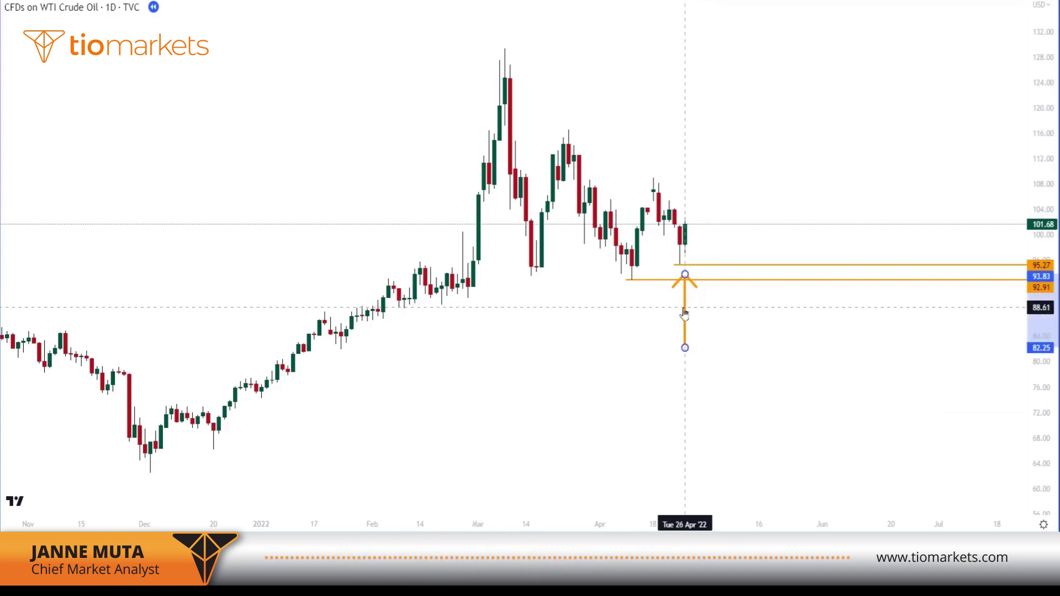
key(Delete)
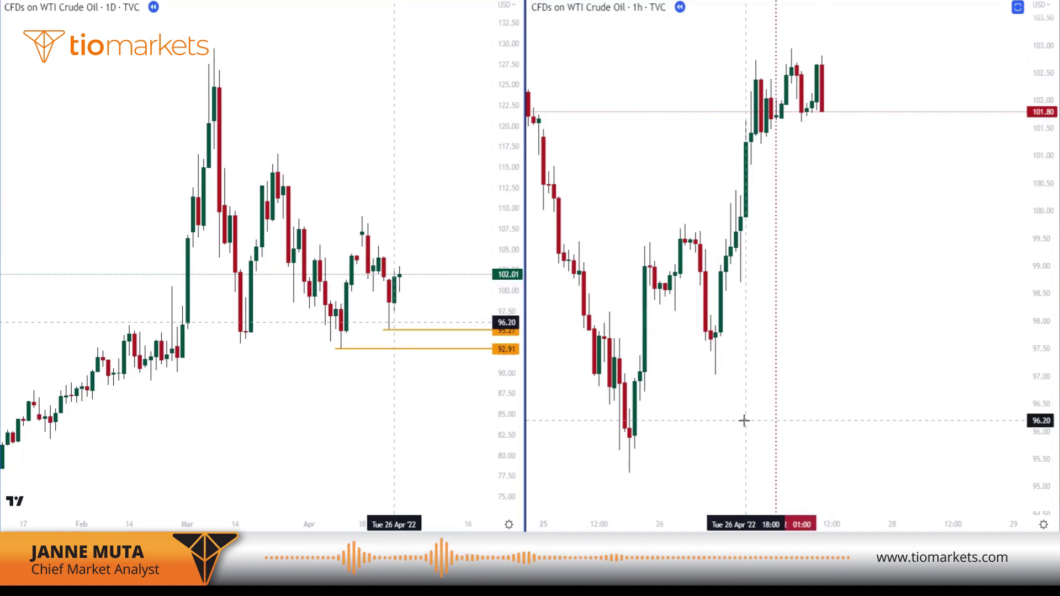
- Place an upward arrow marker beneath the 27 April pullback low on the hourly chart, at about 99.7
click(752, 422)
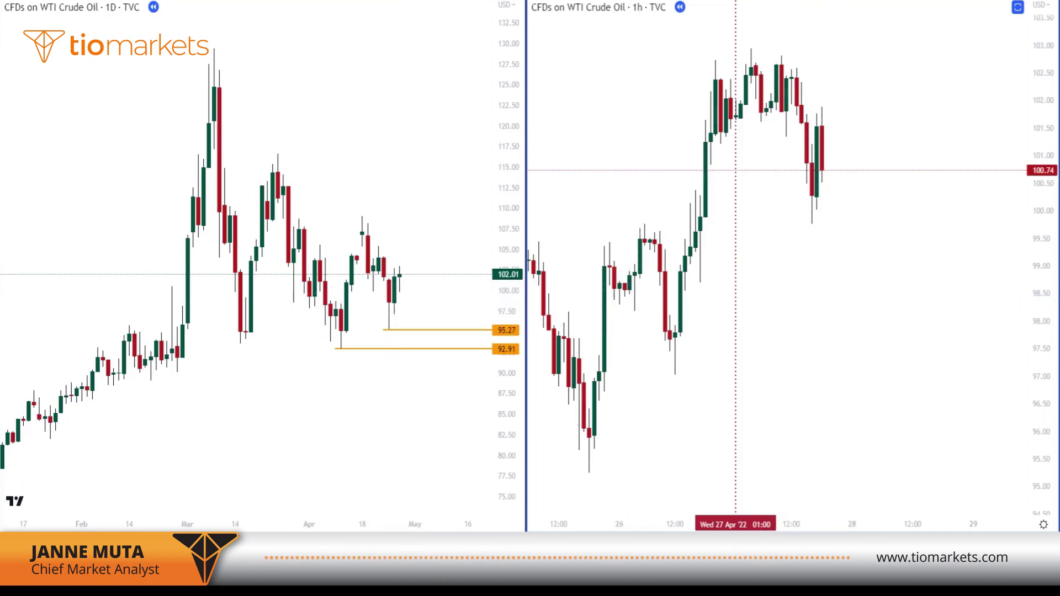
click(815, 224)
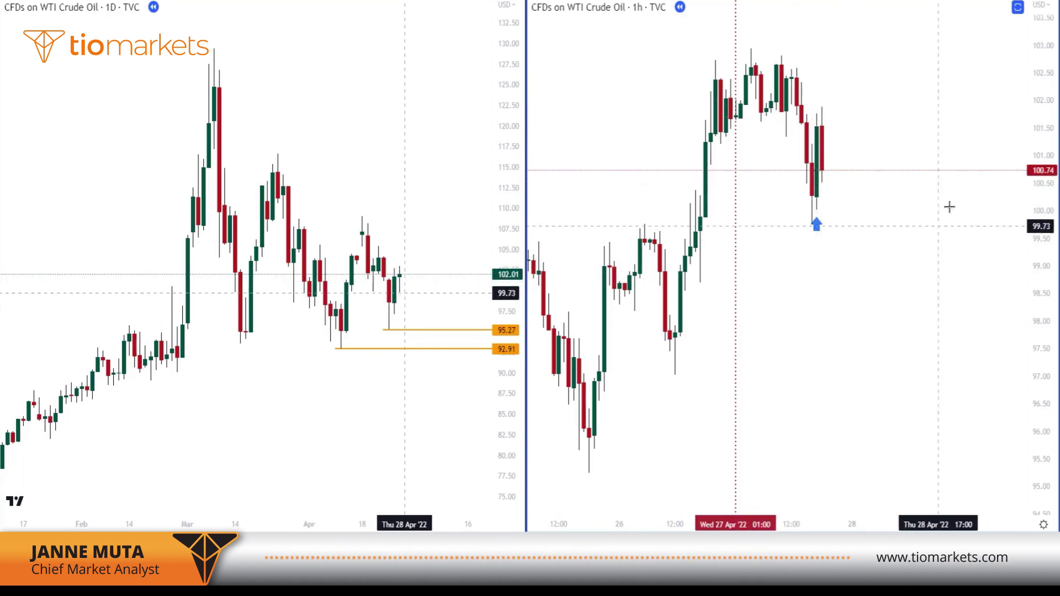
- Draw a price range on the hourly chart from the 102.95 high down to 101.25
drag(1041, 136, 1042, 203)
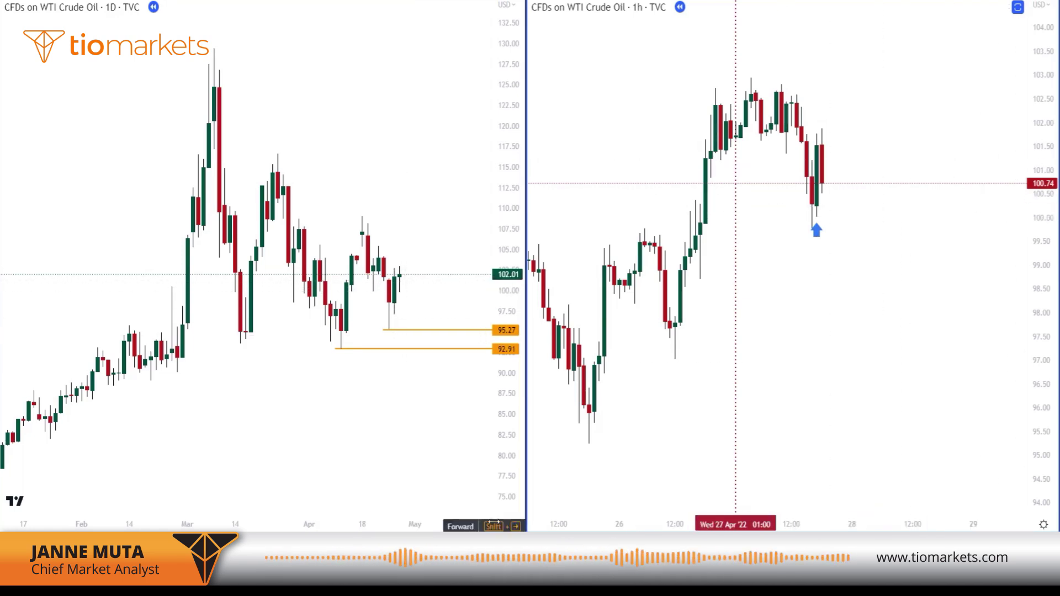
shift+click(710, 79)
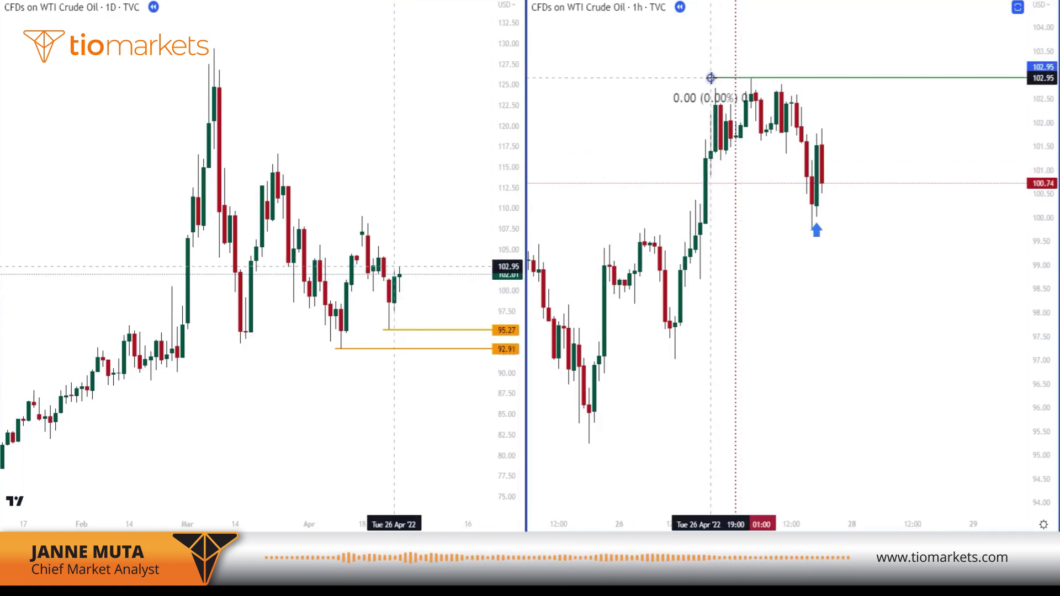
click(715, 159)
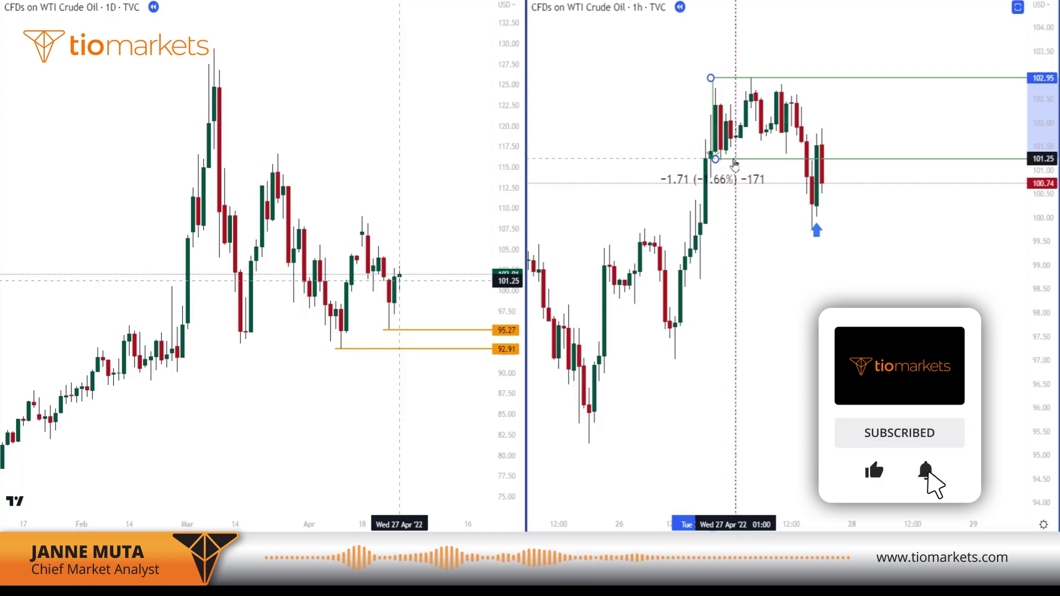
- Move the price range to start at 101.51 beside the 27 April drop and extend its lower end to 98.12
mouse_move(734, 164)
mouse_down()
mouse_move(801, 201)
mouse_move(819, 227)
mouse_up()
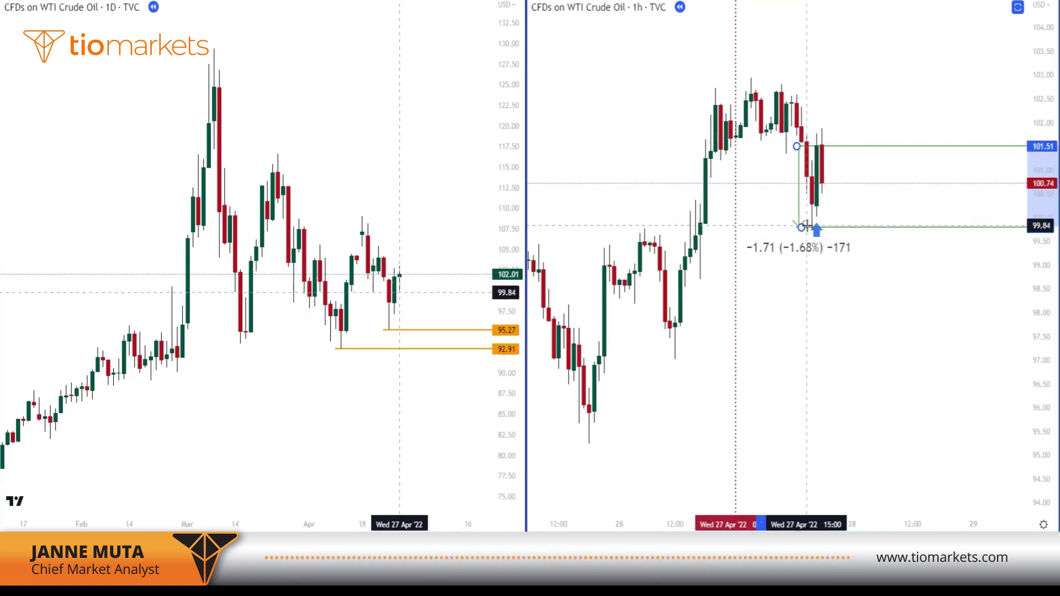
drag(801, 232, 804, 310)
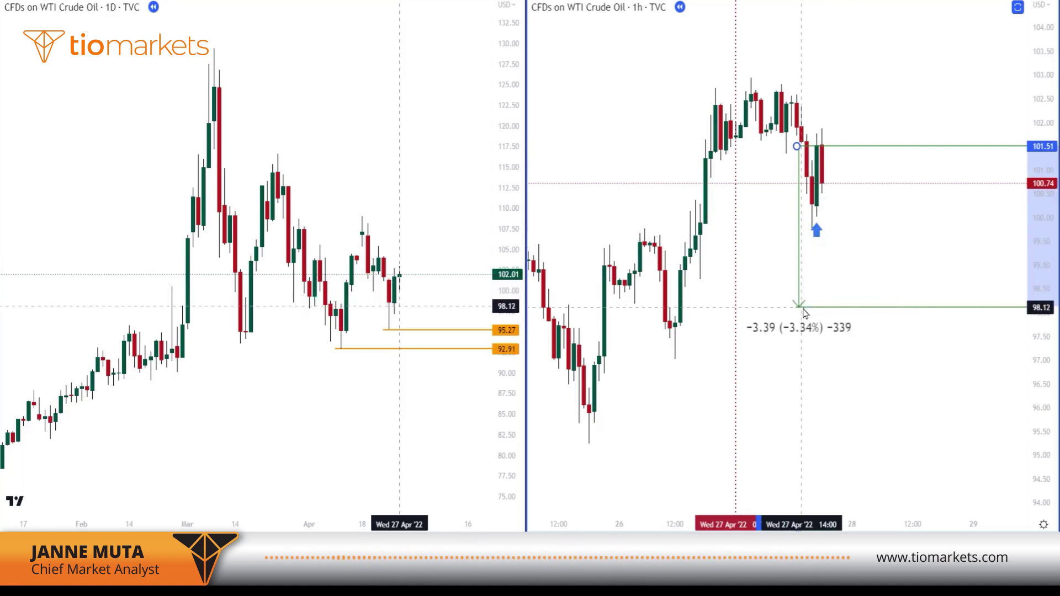
click(804, 313)
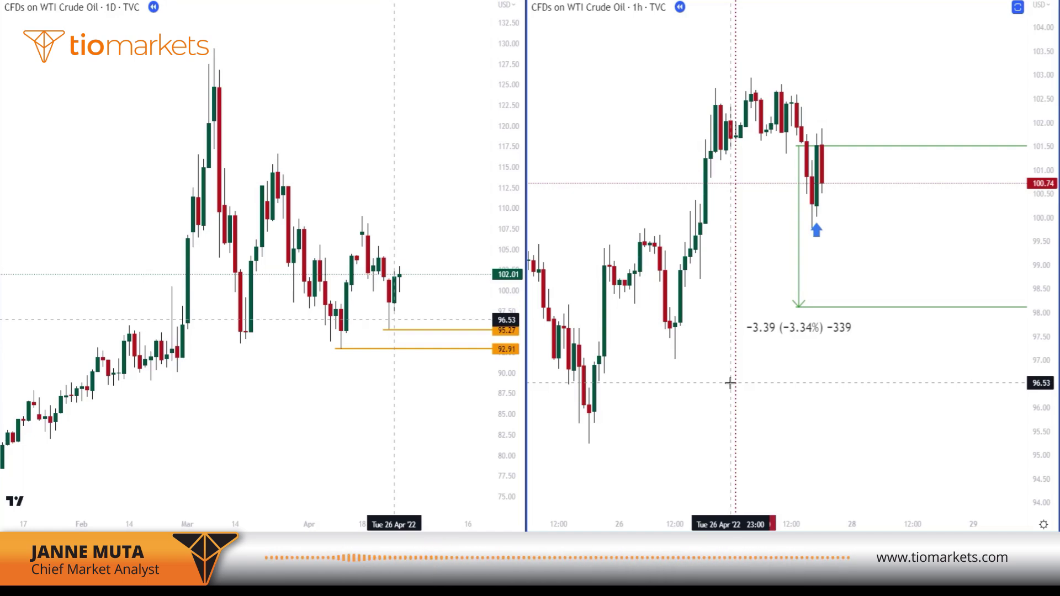
- Advance the hourly replay bar by bar to 28 April 03:00 and mark the latest low with an upward arrow beneath it
key(shift+Right)
key(shift+Right)
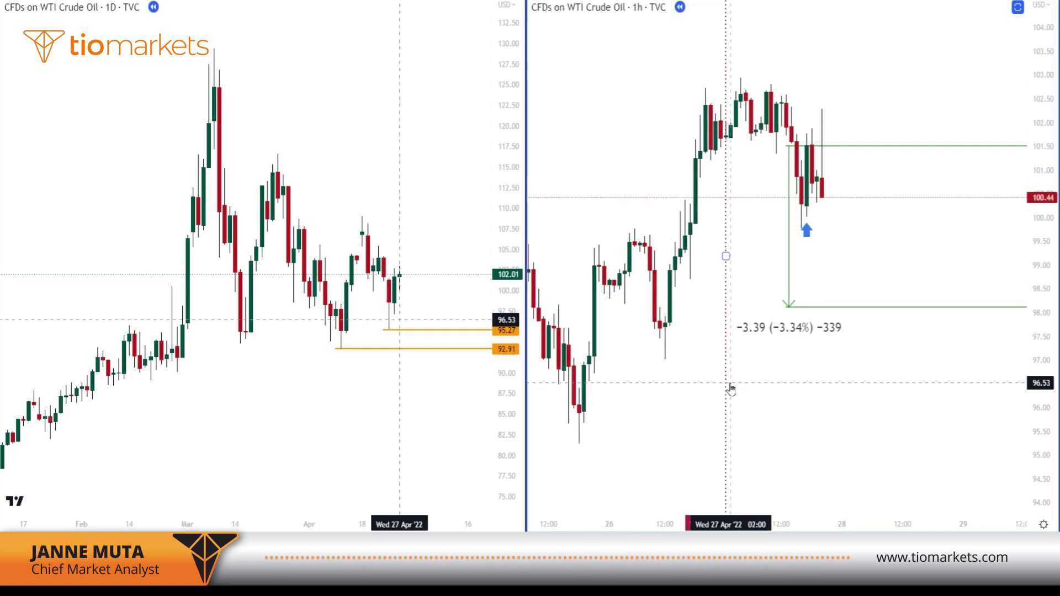
key(shift+Right)
key(shift+Right)
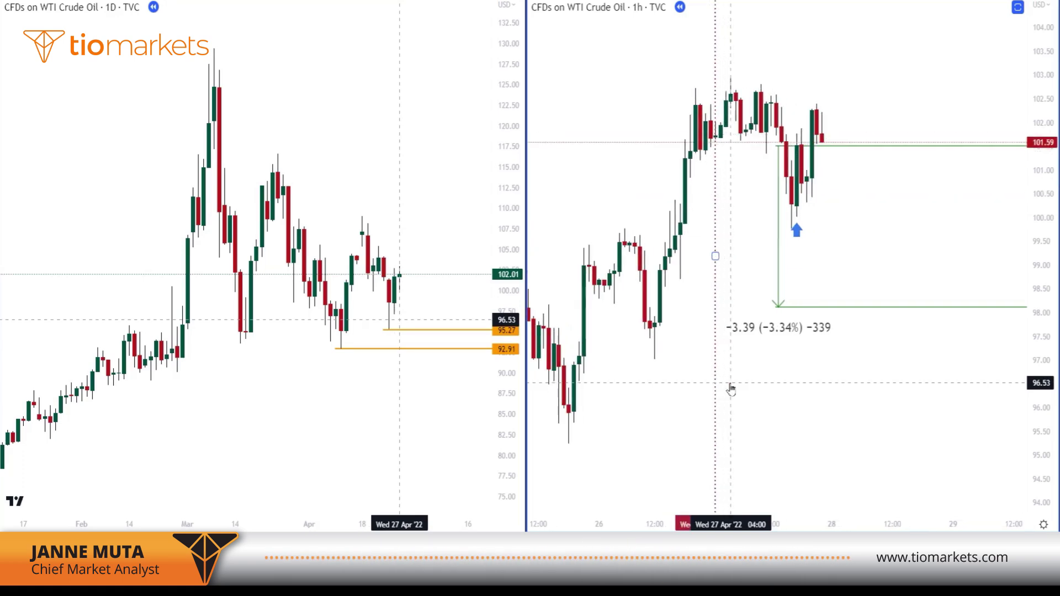
key(shift+Right)
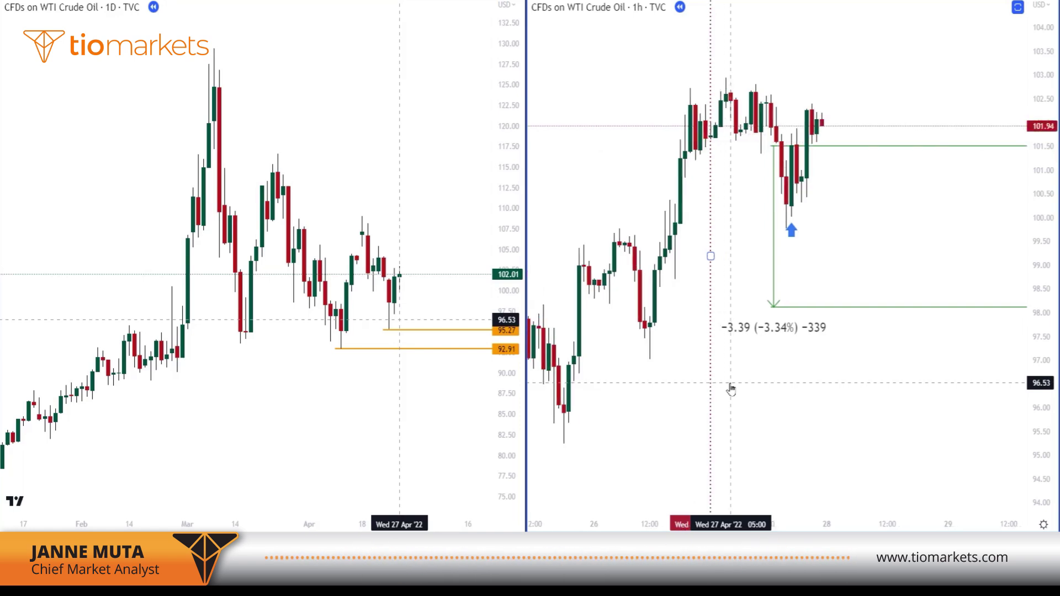
key(shift+Right)
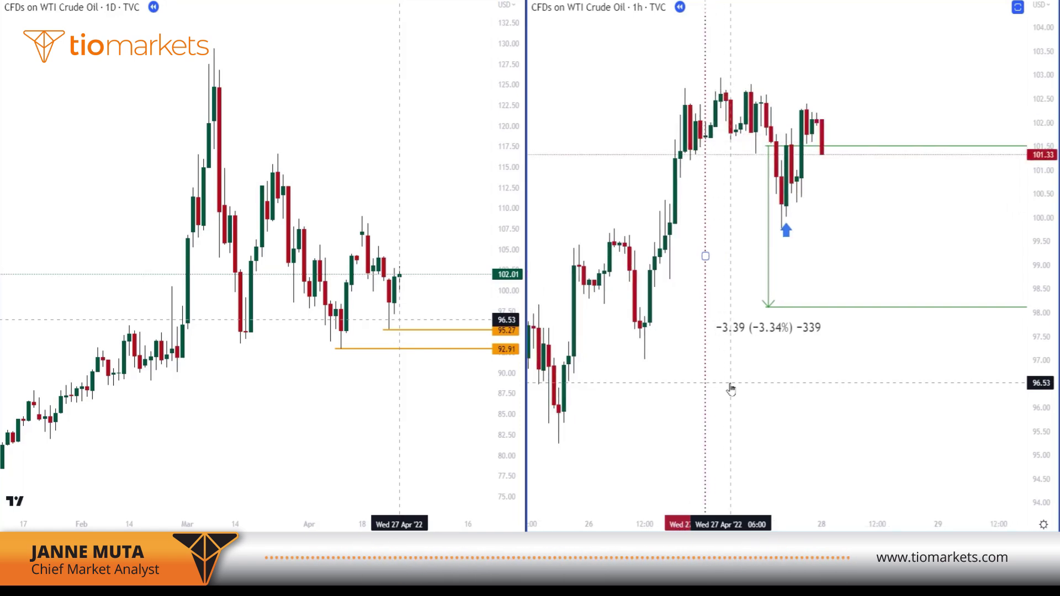
key(shift+Right)
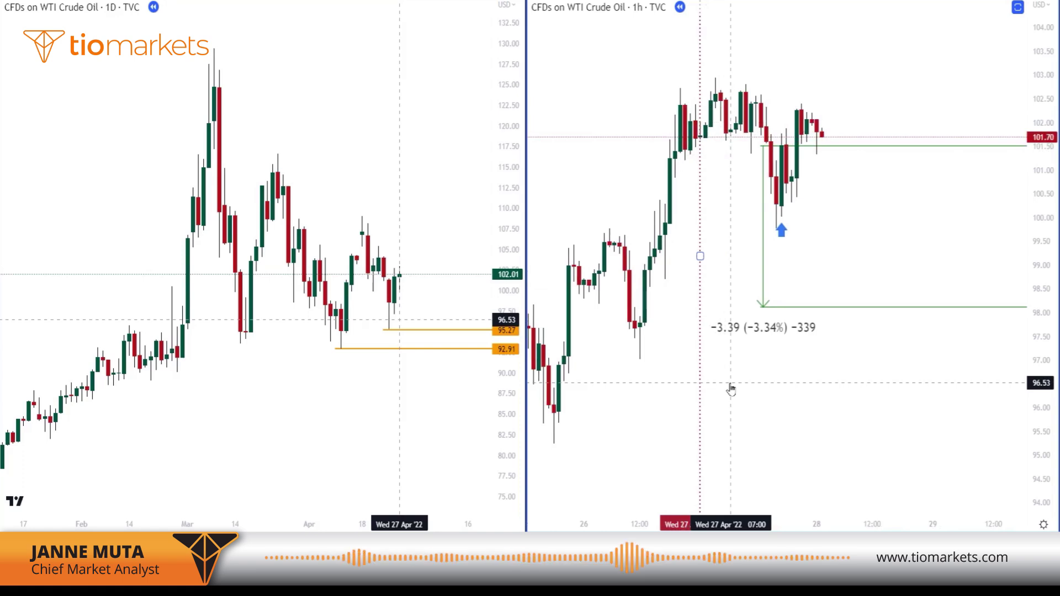
key(shift+Right)
key(shift+Right)
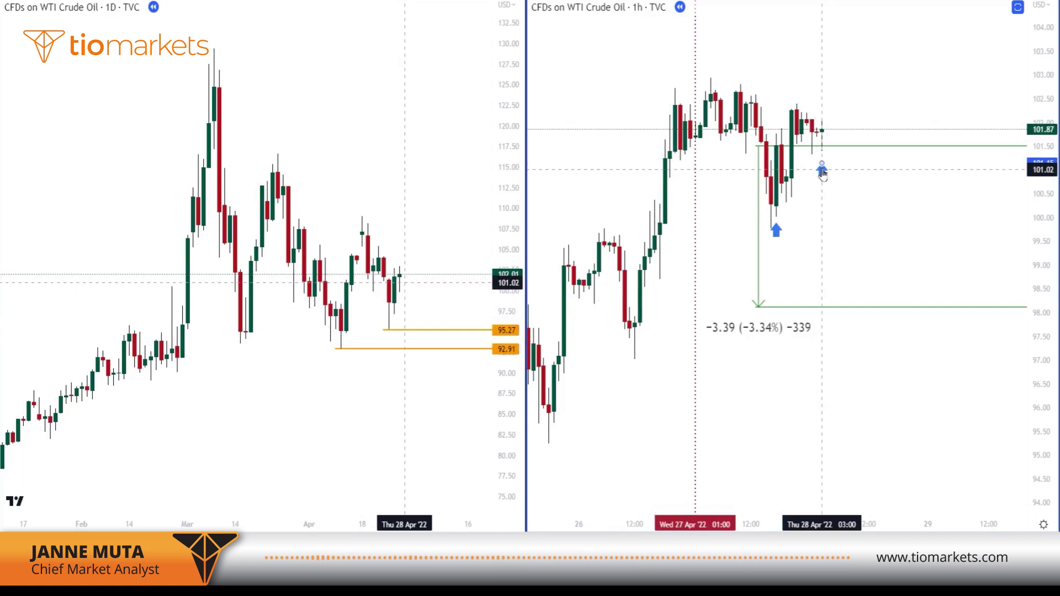
click(821, 163)
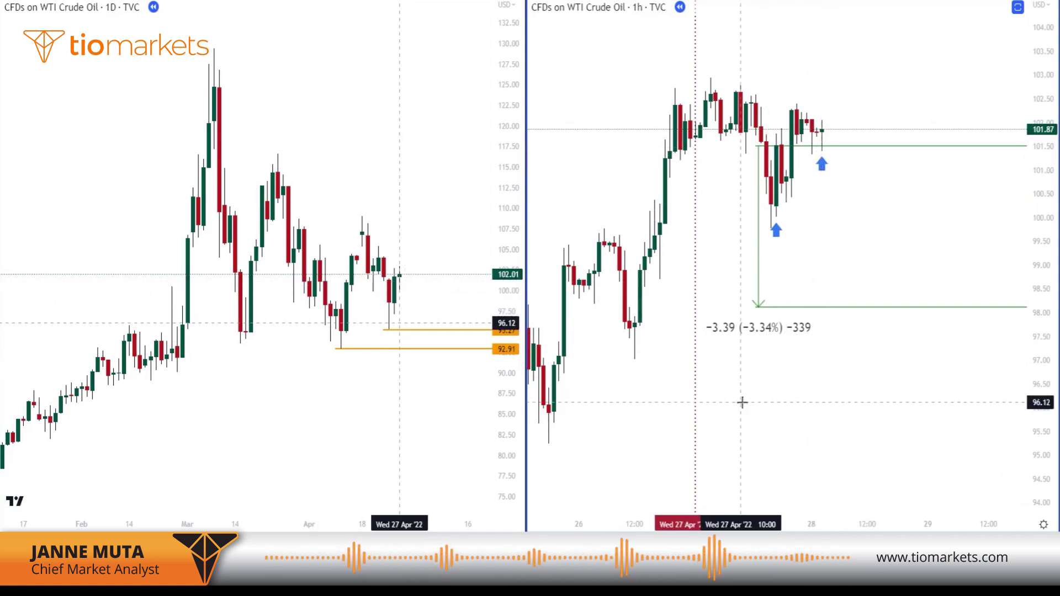
- Advance the hourly replay three bars and move the price range so it spans 101.86 to 98.47
key(shift+Right)
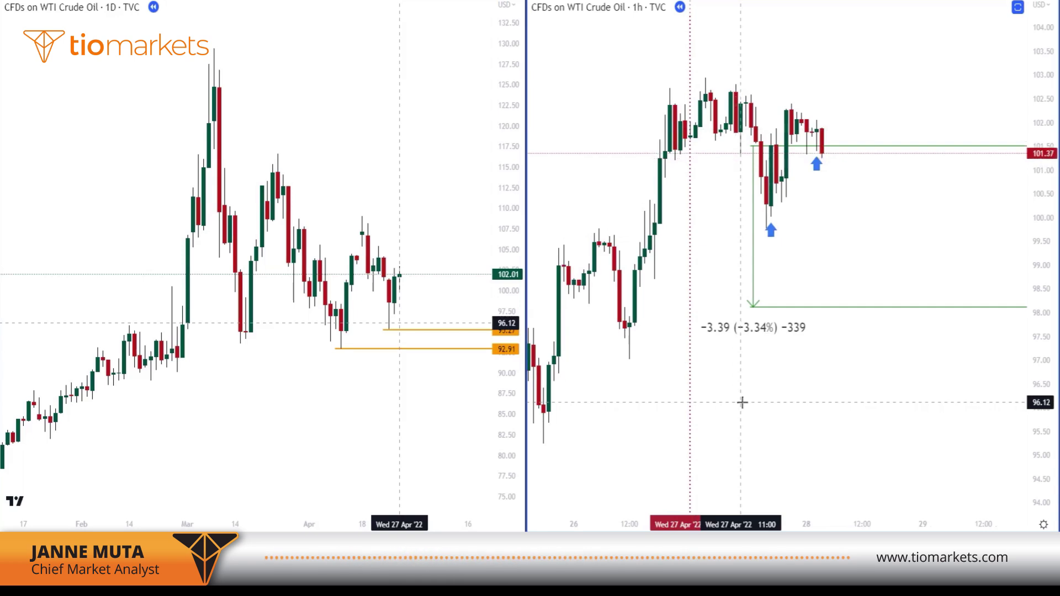
key(shift+Right)
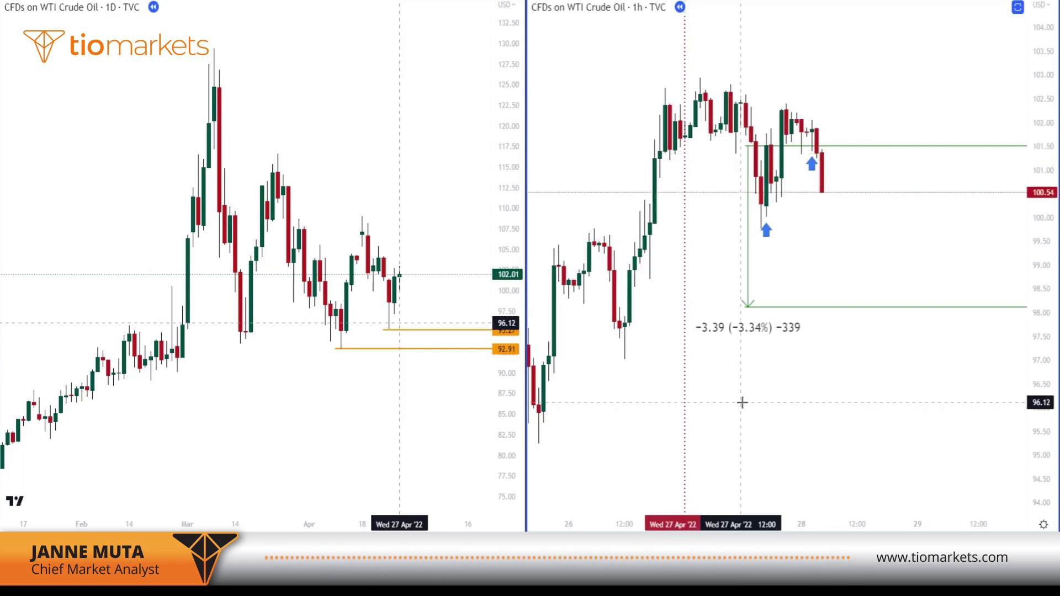
key(shift+Right)
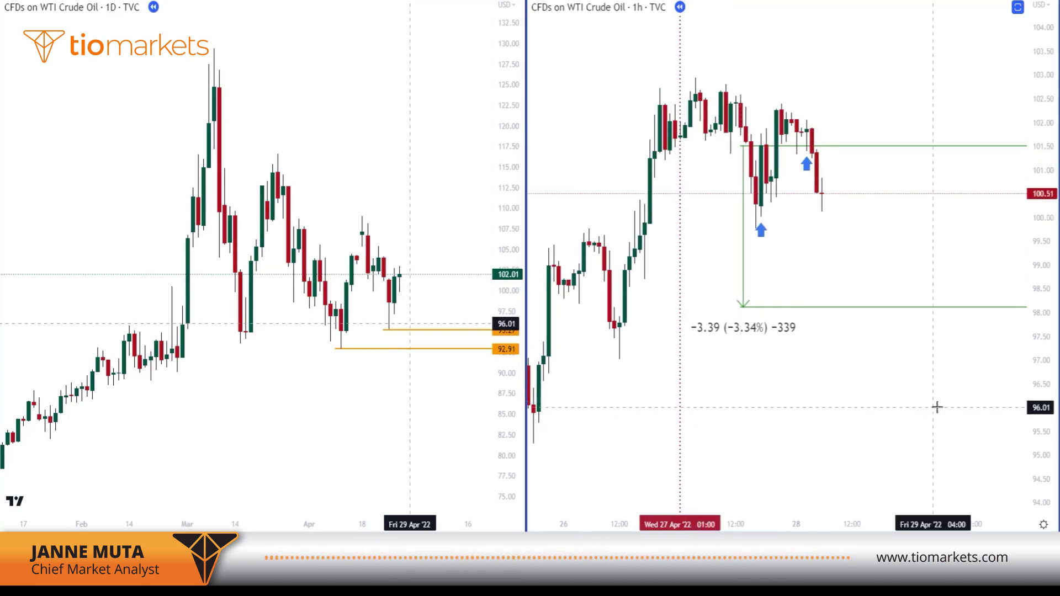
drag(781, 149, 831, 138)
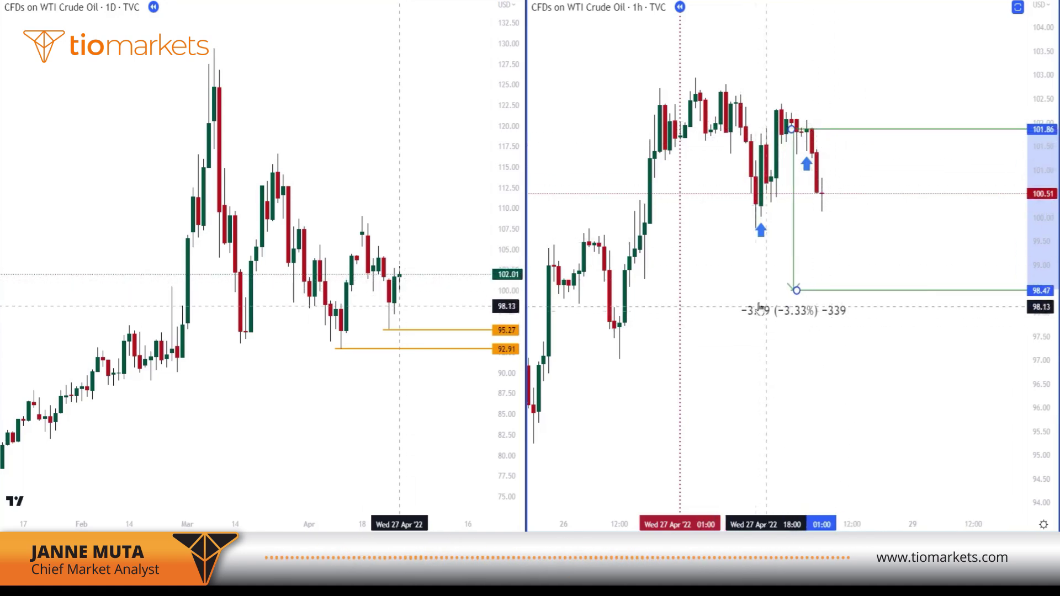
click(716, 261)
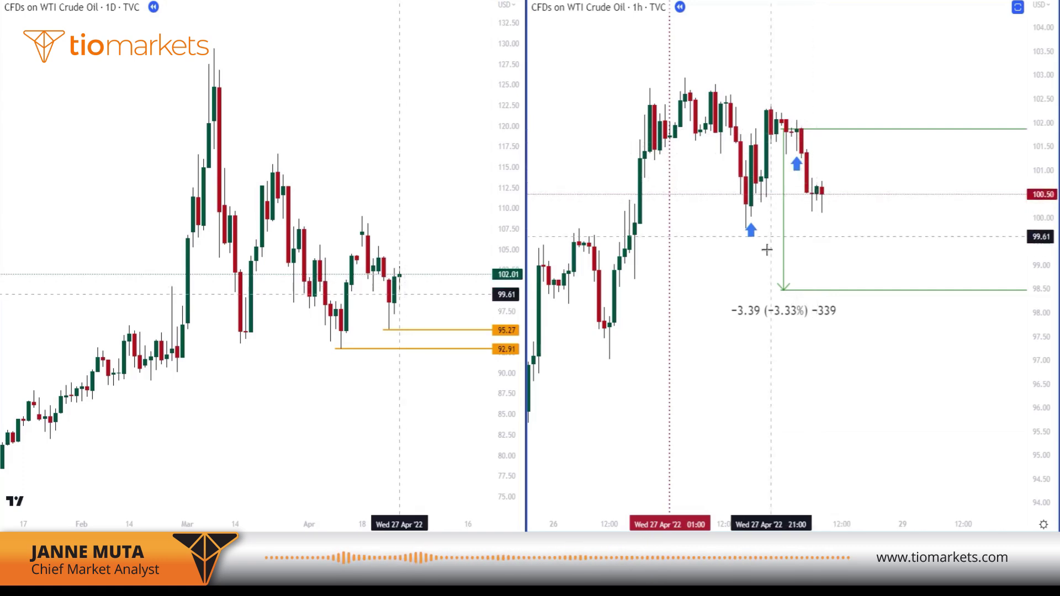
- Mark the 28 April morning low near 100 with an upward arrow and move the price range down to start at about 100.6
click(816, 208)
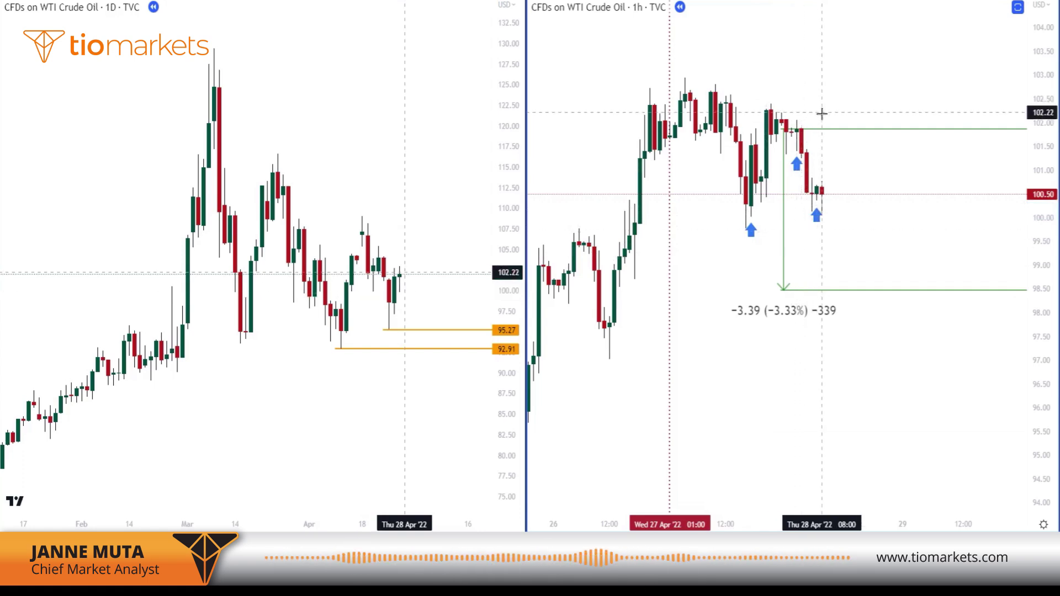
drag(817, 134, 841, 190)
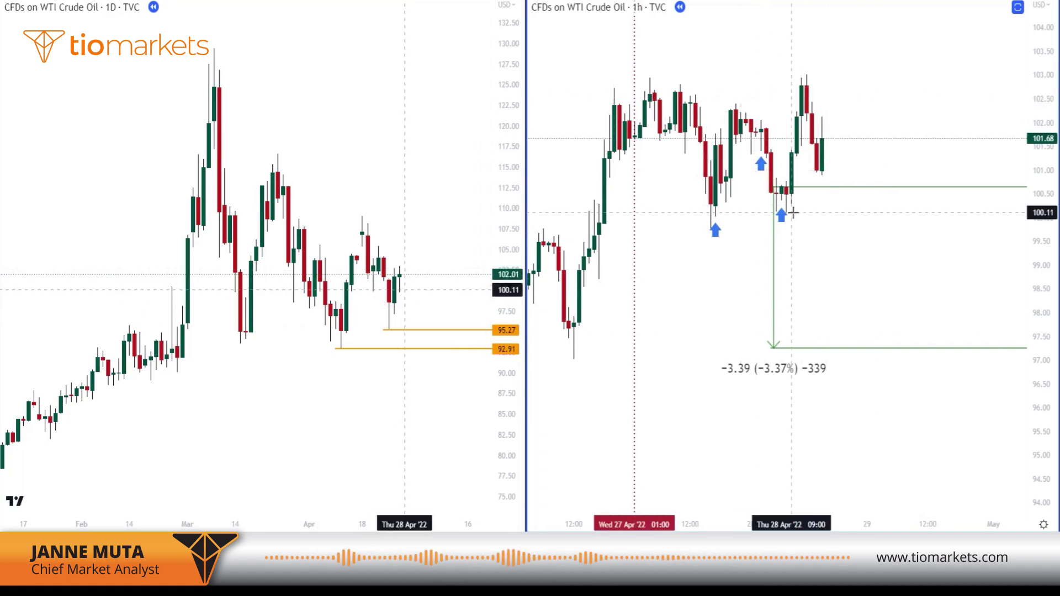
- Place an upward arrow marker beneath the next higher pullback low on the hourly chart, just under 101
click(821, 184)
click(830, 238)
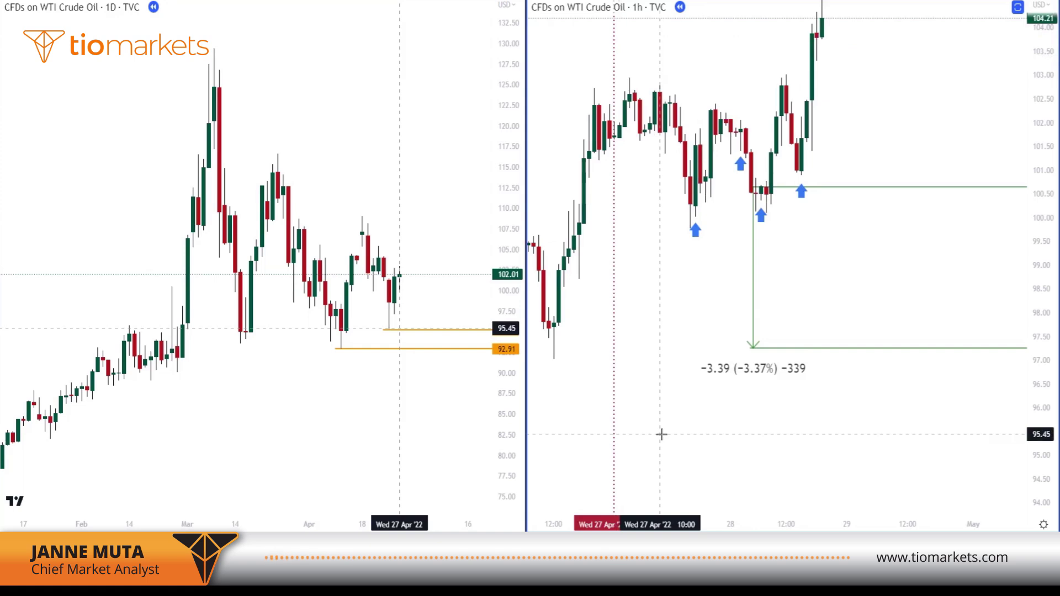
drag(1040, 57, 1031, 220)
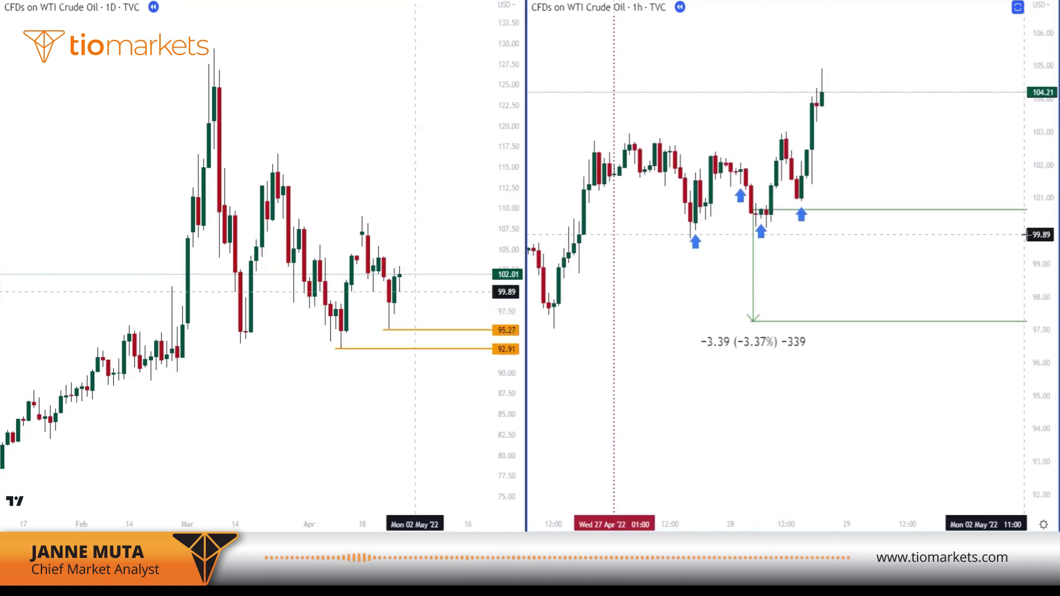